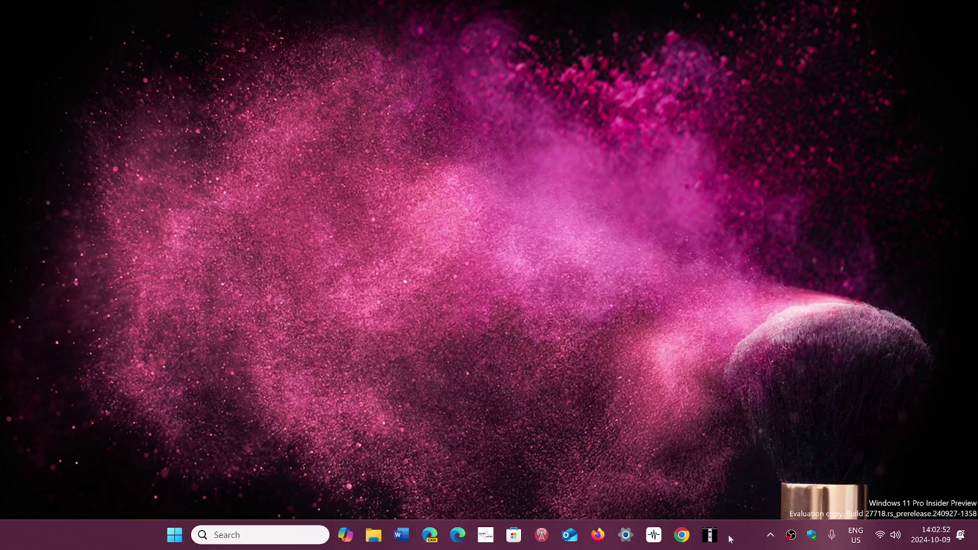
{"action": "left_click", "coordinate": [175, 534]}
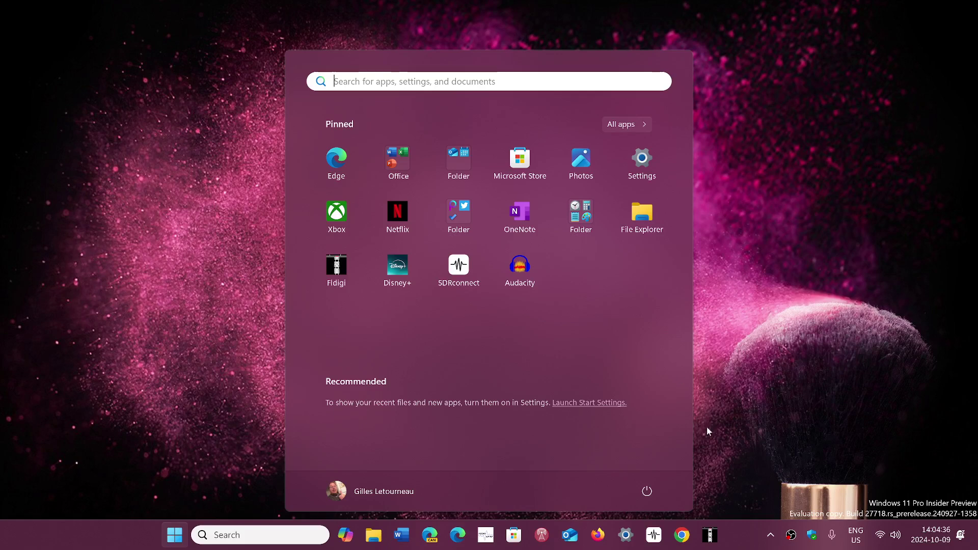
{"action": "left_click", "coordinate": [740, 534]}
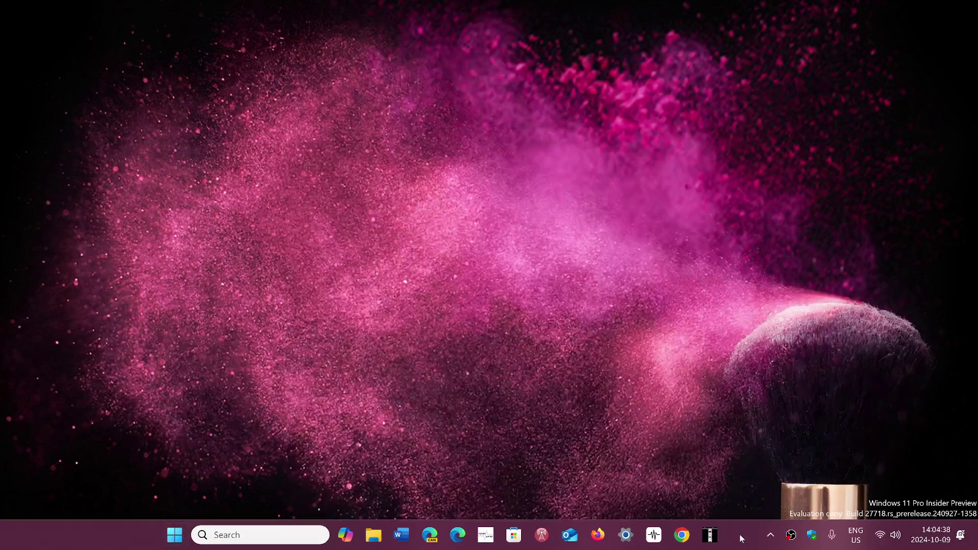